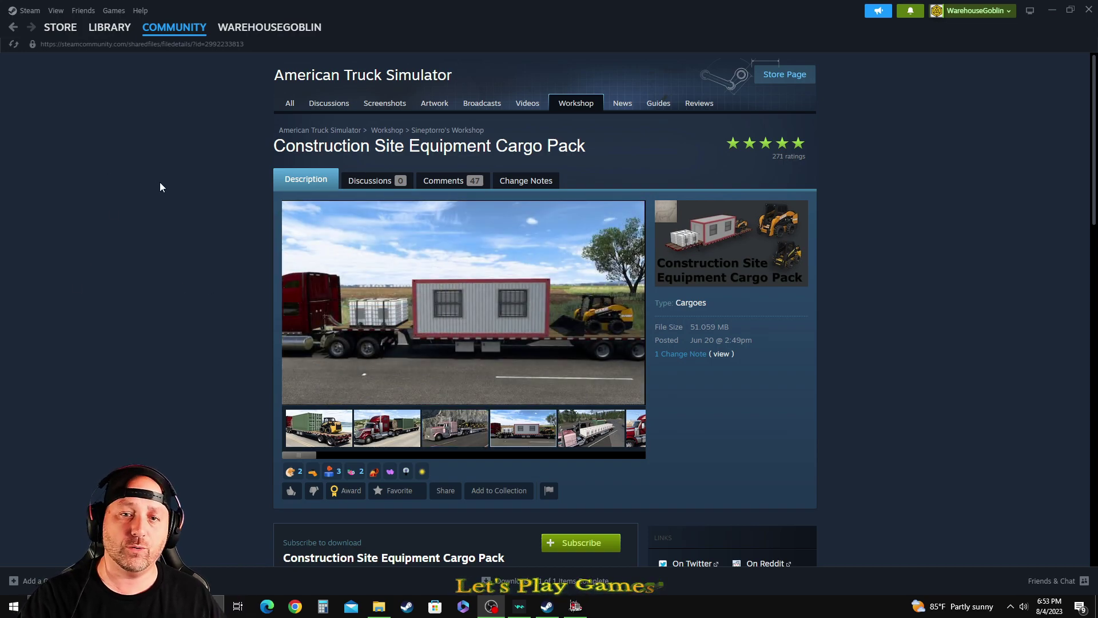
Return from the cargo pack's Workshop page to the American Truck Simulator library page.
{"action": "left_click", "coordinate": [101, 30]}
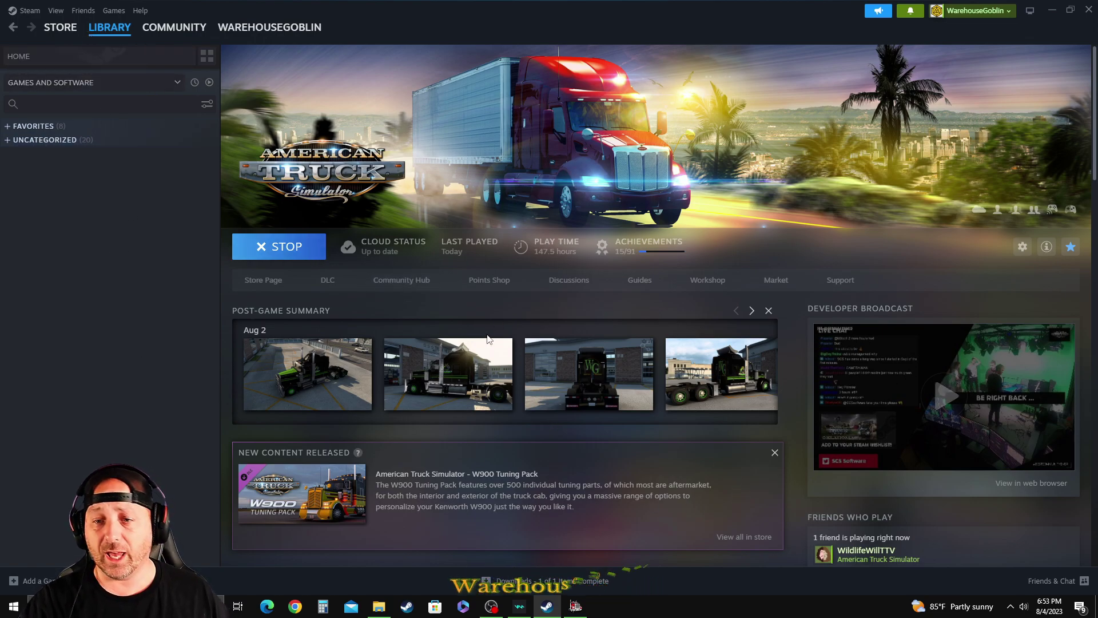
Browse the American Truck Simulator Workshop's Most Popular items and open Construction Site Equipment Cargo Pack.
{"action": "left_click", "coordinate": [706, 283]}
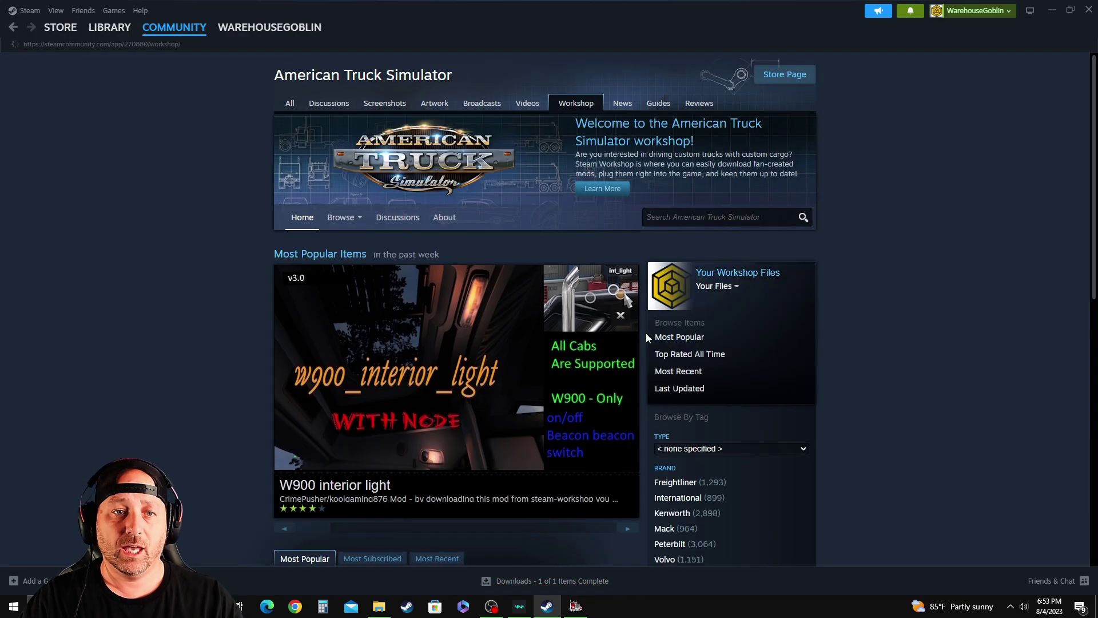
{"action": "scroll", "coordinate": [916, 370], "scroll_direction": "down", "scroll_amount": 2}
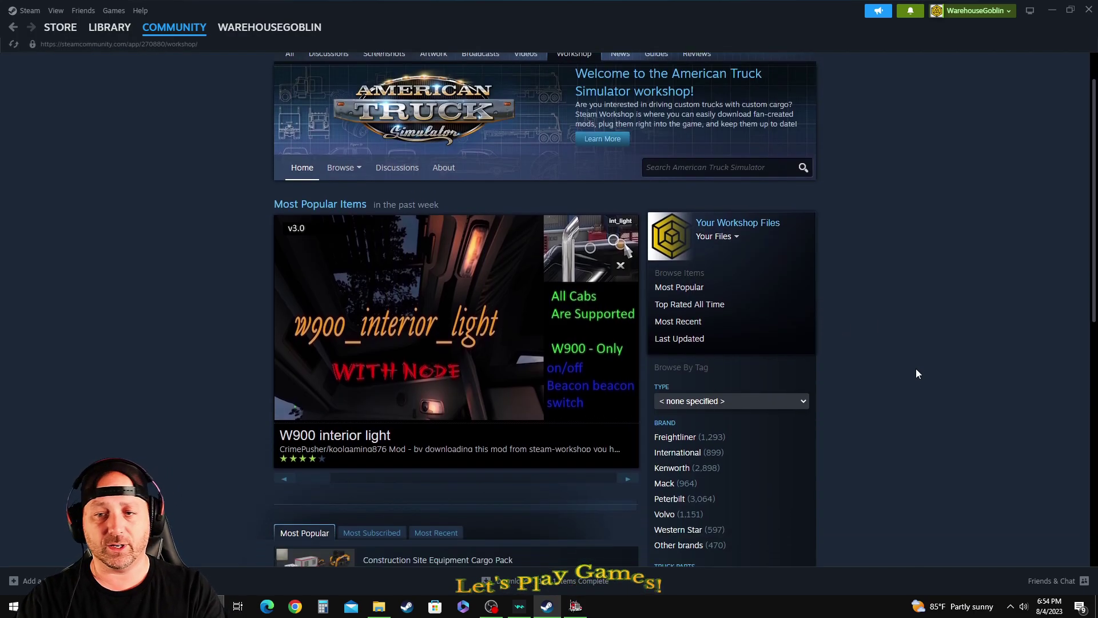
{"action": "scroll", "coordinate": [915, 370], "scroll_direction": "down", "scroll_amount": 2}
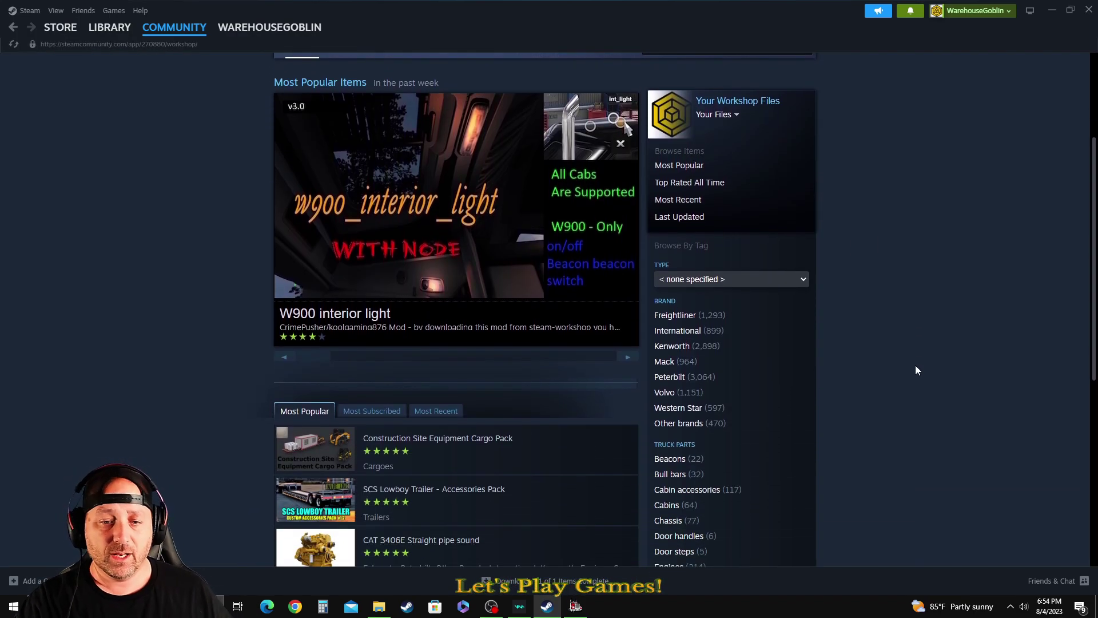
{"action": "scroll", "coordinate": [916, 368], "scroll_direction": "up", "scroll_amount": 3}
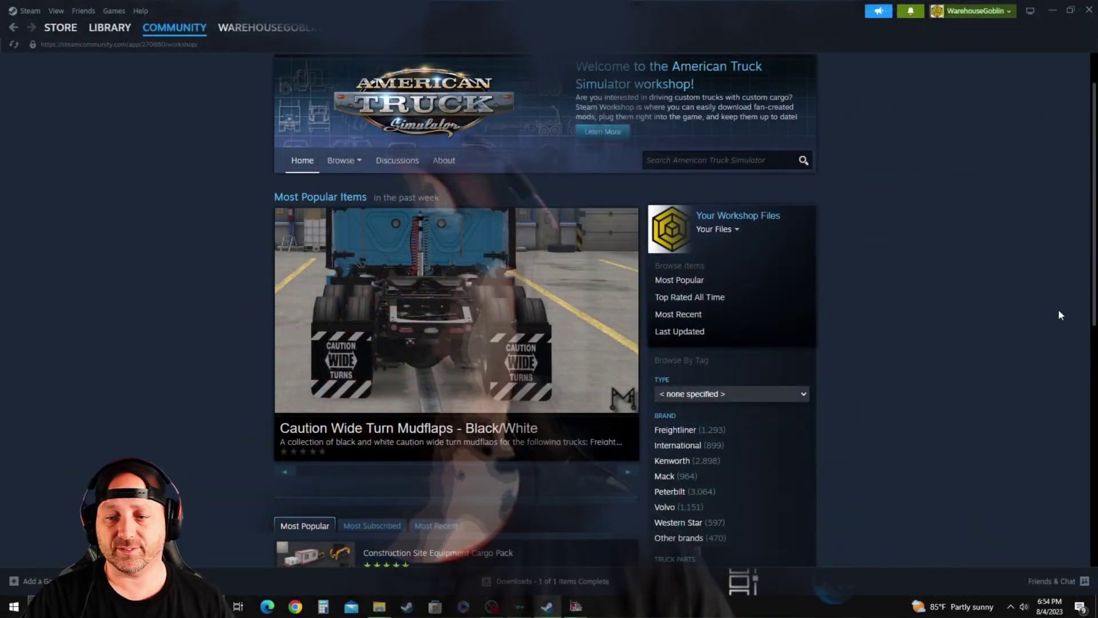
{"action": "scroll", "coordinate": [1058, 309], "scroll_direction": "down", "scroll_amount": 3}
{"action": "scroll", "coordinate": [1042, 324], "scroll_direction": "down", "scroll_amount": 1}
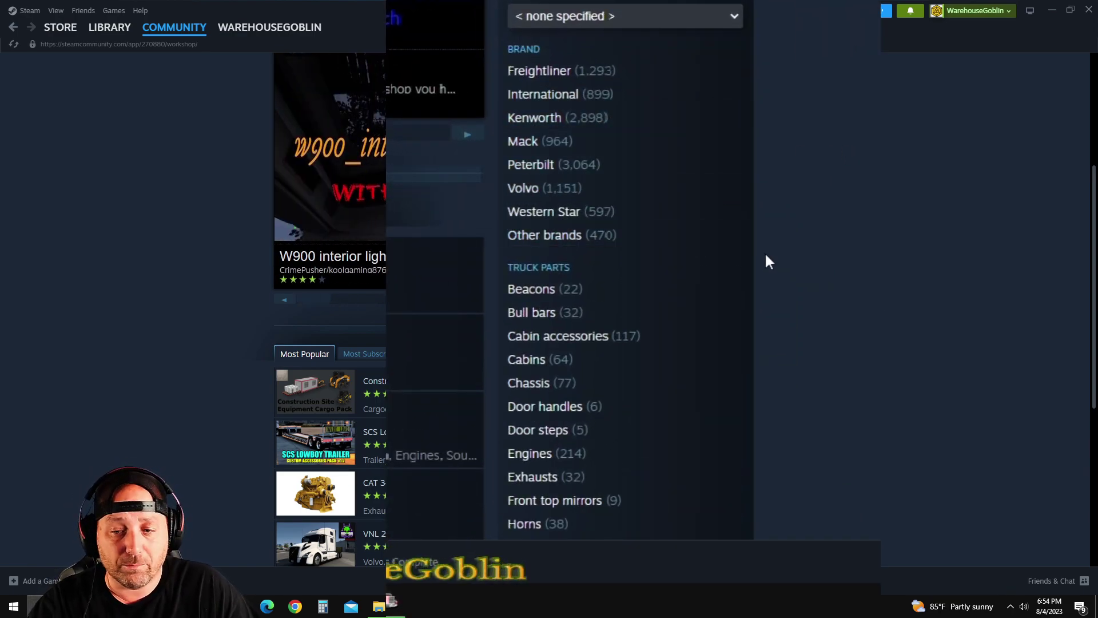
{"action": "scroll", "coordinate": [755, 280], "scroll_direction": "down", "scroll_amount": 1}
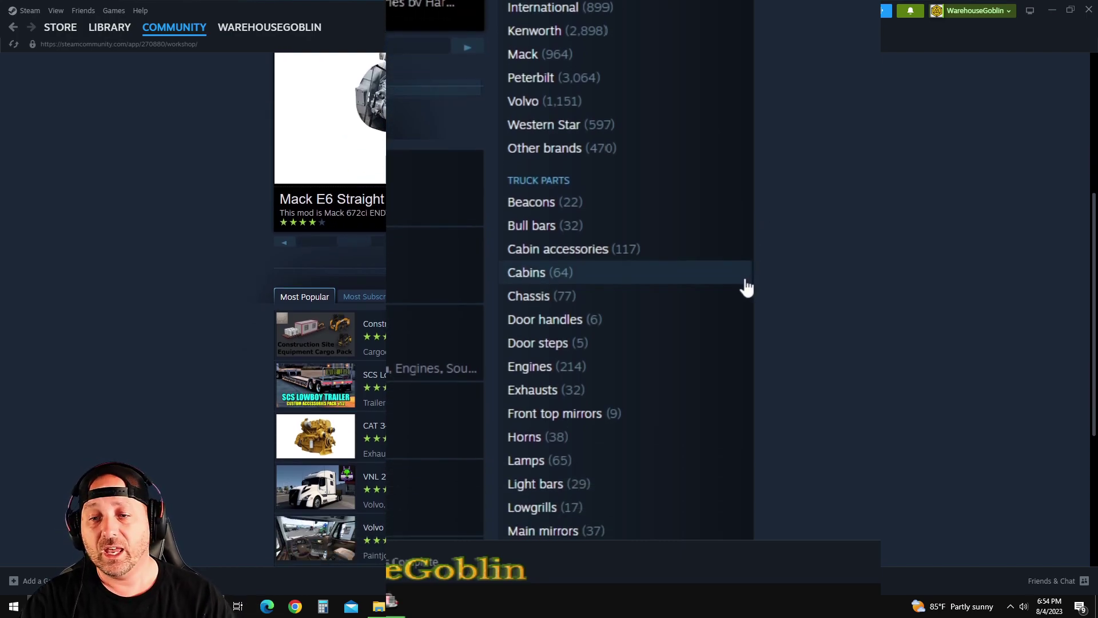
{"action": "scroll", "coordinate": [743, 291], "scroll_direction": "down", "scroll_amount": 1}
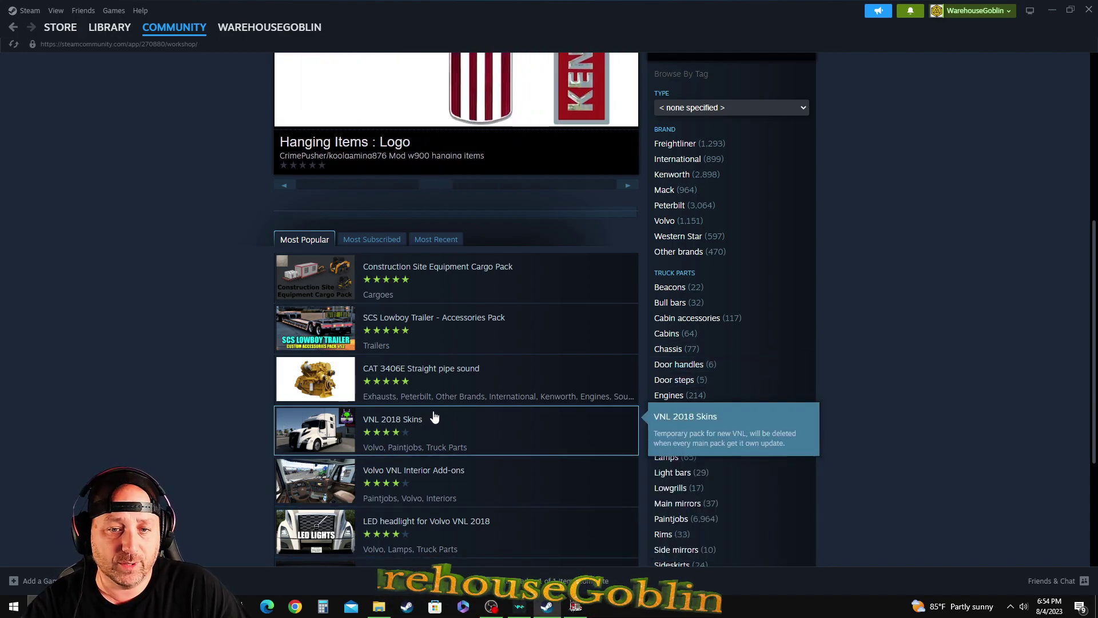
{"action": "scroll", "coordinate": [428, 413], "scroll_direction": "down", "scroll_amount": 1}
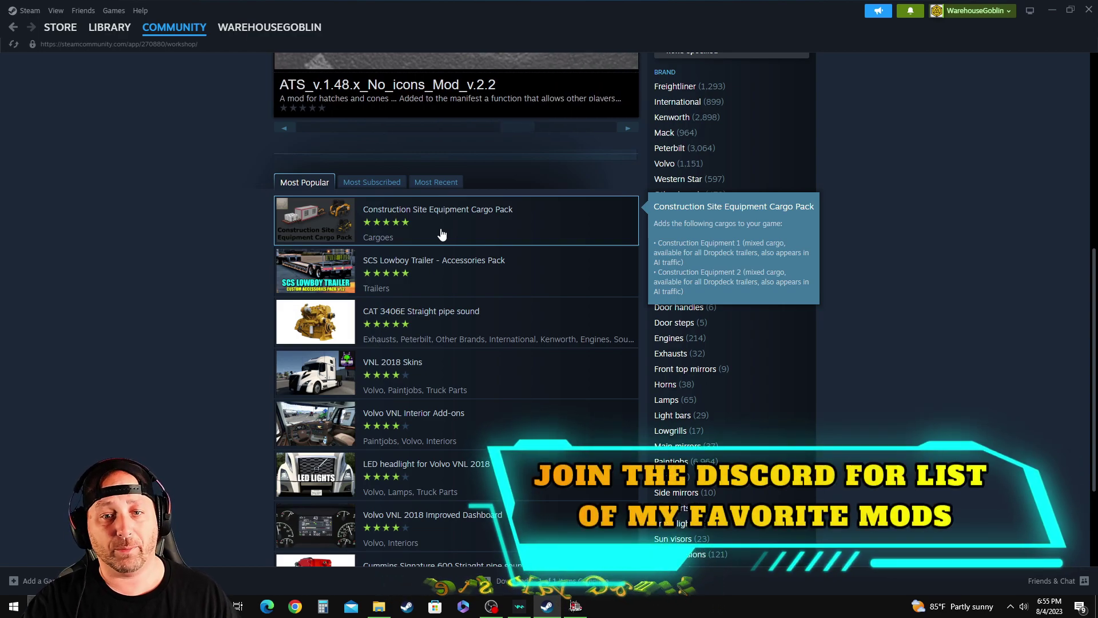
{"action": "left_click", "coordinate": [438, 231]}
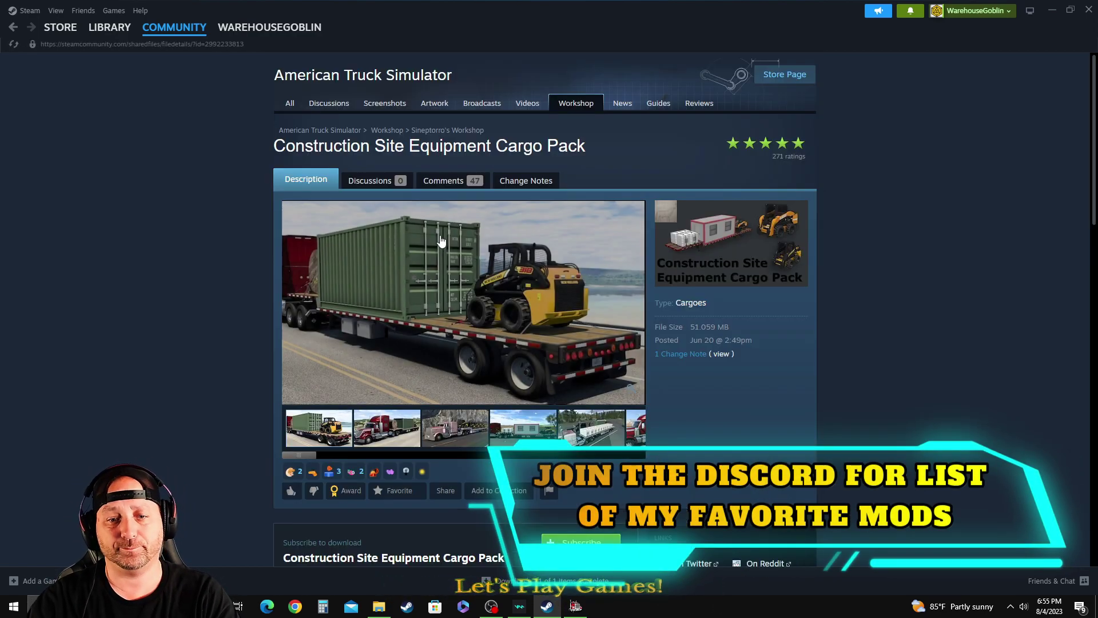
Look through the cargo pack's preview screenshots and description before subscribing.
{"action": "scroll", "coordinate": [126, 348], "scroll_direction": "down", "scroll_amount": 1}
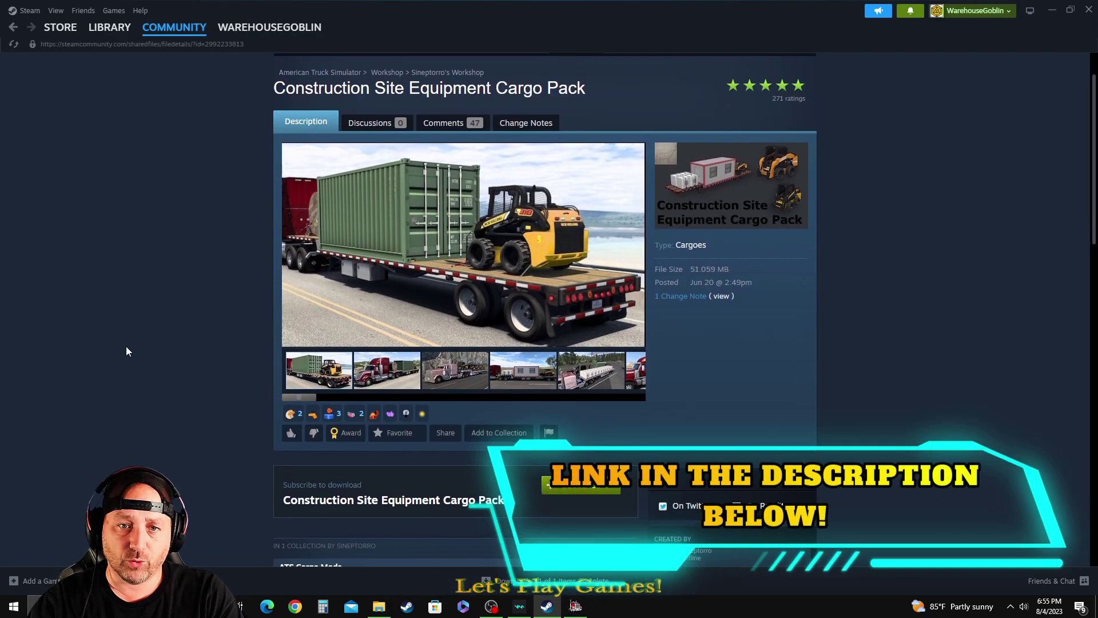
{"action": "scroll", "coordinate": [126, 347], "scroll_direction": "down", "scroll_amount": 2}
{"action": "scroll", "coordinate": [121, 358], "scroll_direction": "up", "scroll_amount": 1}
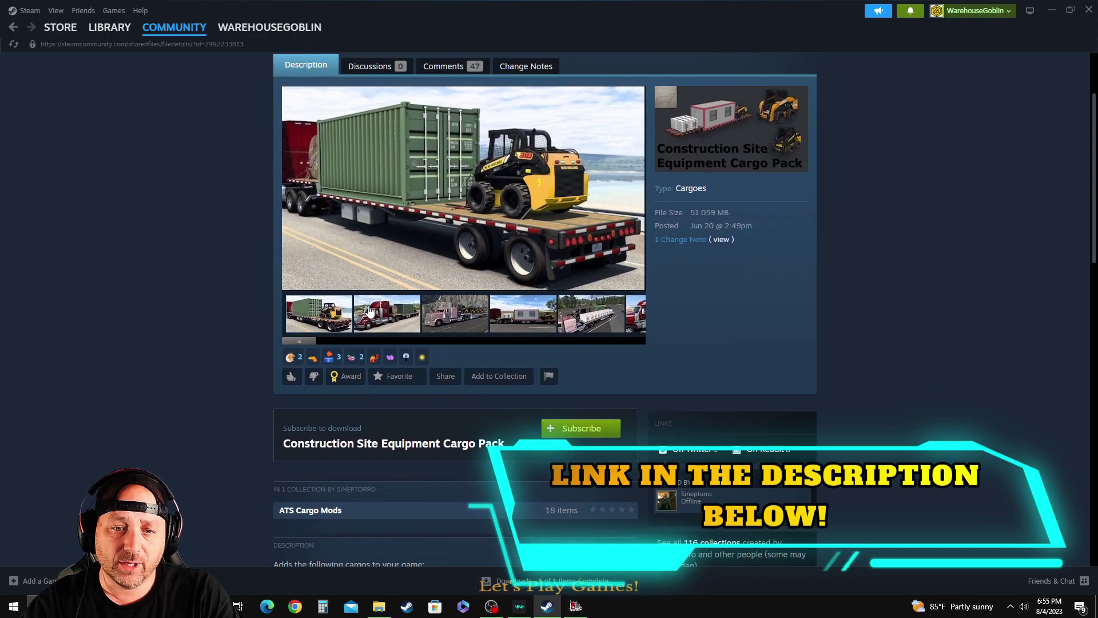
{"action": "left_click", "coordinate": [384, 311]}
{"action": "left_click", "coordinate": [454, 319]}
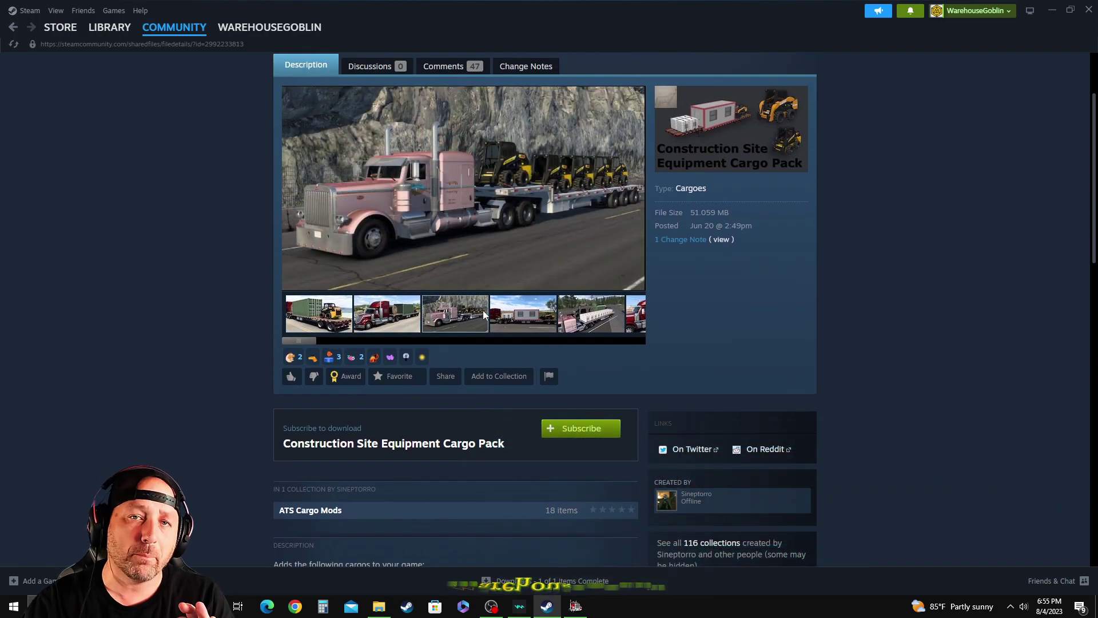
{"action": "left_click", "coordinate": [513, 321]}
{"action": "scroll", "coordinate": [446, 409], "scroll_direction": "down", "scroll_amount": 2}
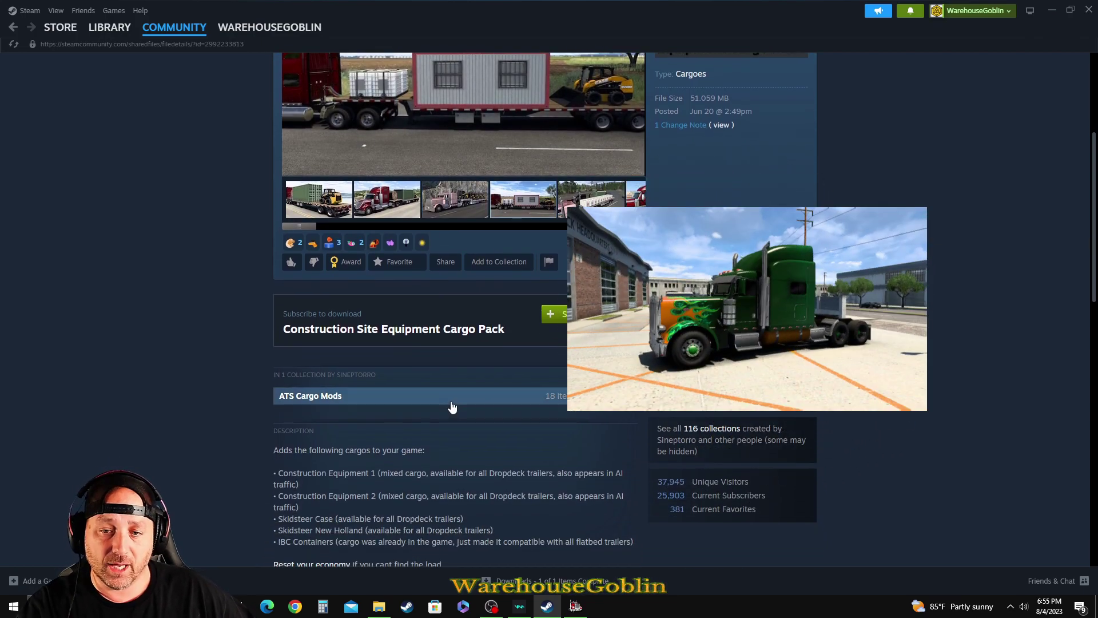
{"action": "scroll", "coordinate": [446, 458], "scroll_direction": "down", "scroll_amount": 3}
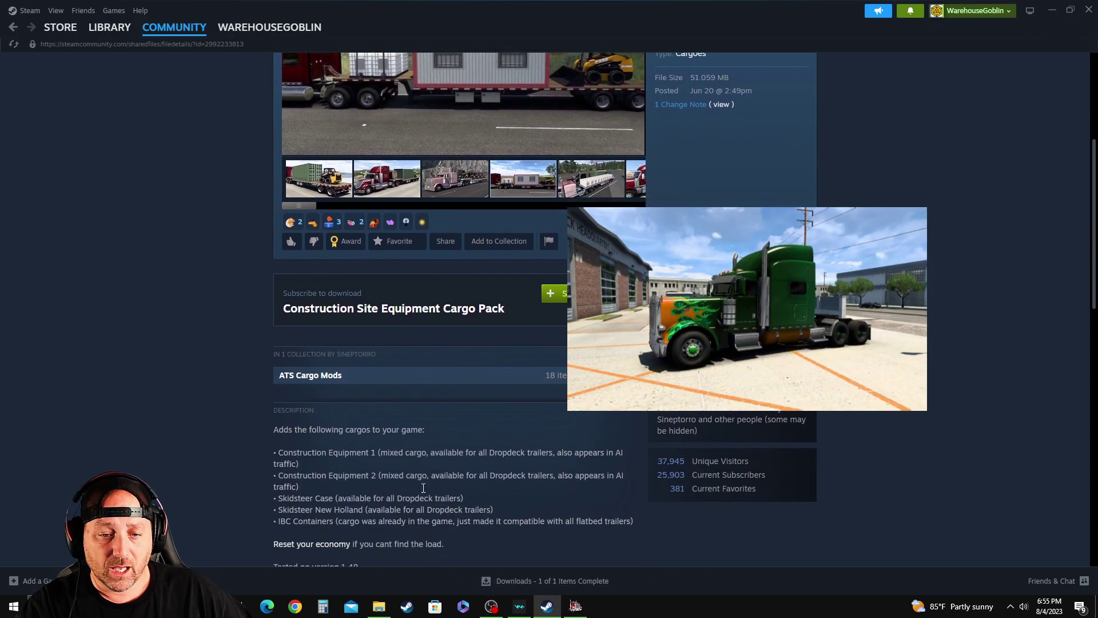
{"action": "scroll", "coordinate": [425, 437], "scroll_direction": "down", "scroll_amount": 1}
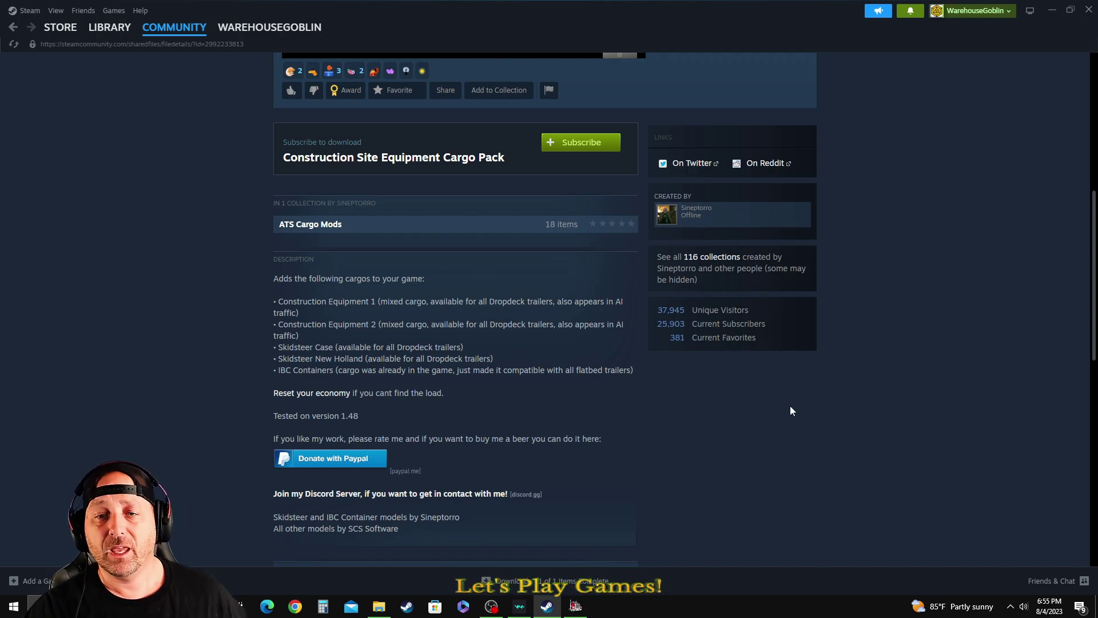
{"action": "scroll", "coordinate": [520, 351], "scroll_direction": "up", "scroll_amount": 3}
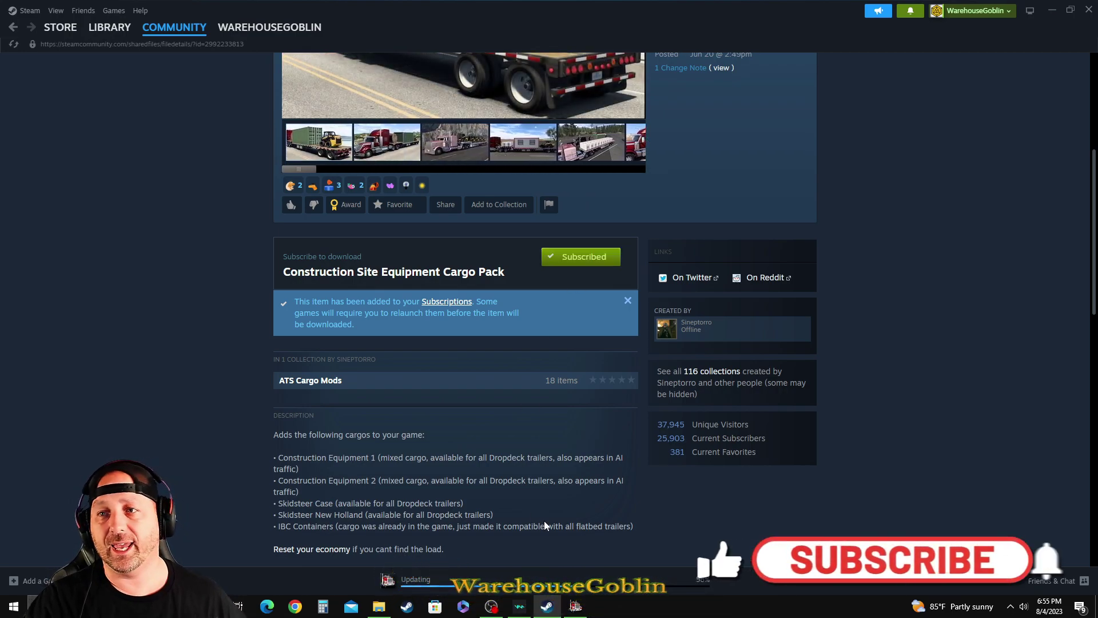
Minimize Steam, bring up the American Truck Simulator Launchpad and enter the Mod Manager.
{"action": "left_click", "coordinate": [1051, 10]}
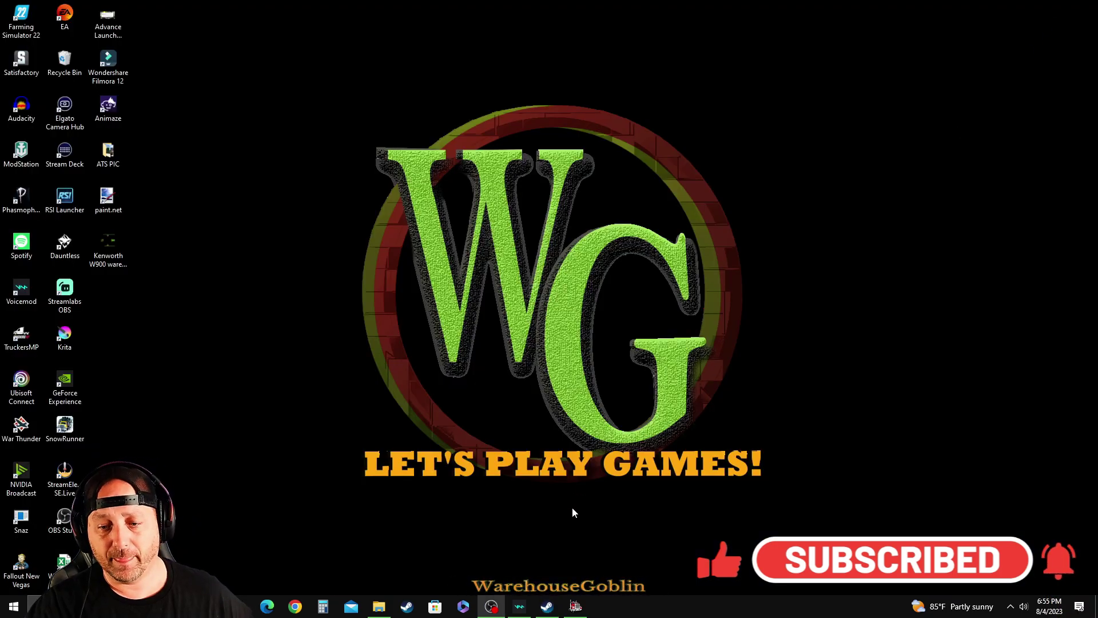
{"action": "left_click", "coordinate": [575, 607]}
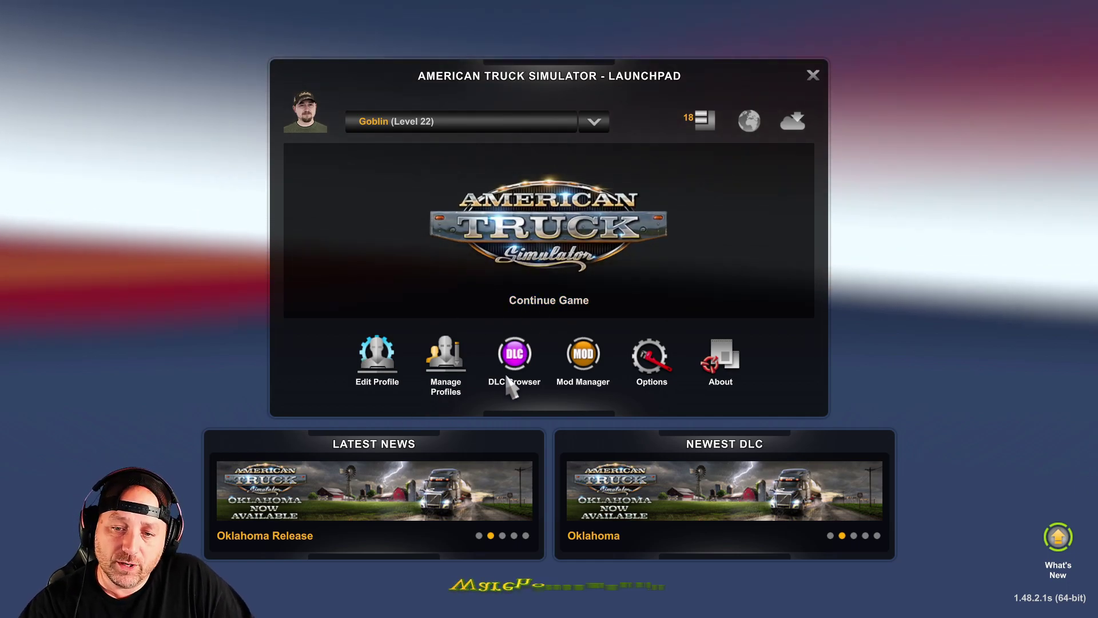
{"action": "left_click", "coordinate": [587, 356]}
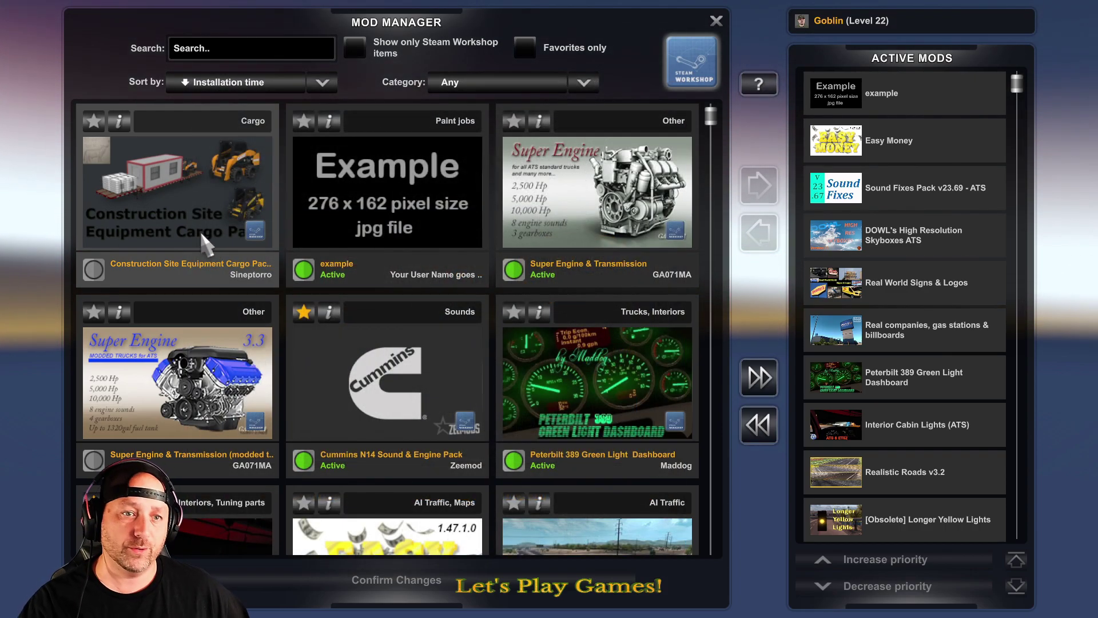
Add the Construction Site Equipment Cargo Pack to active mods, leaving sorting and category at Any, and confirm.
{"action": "left_click", "coordinate": [94, 122]}
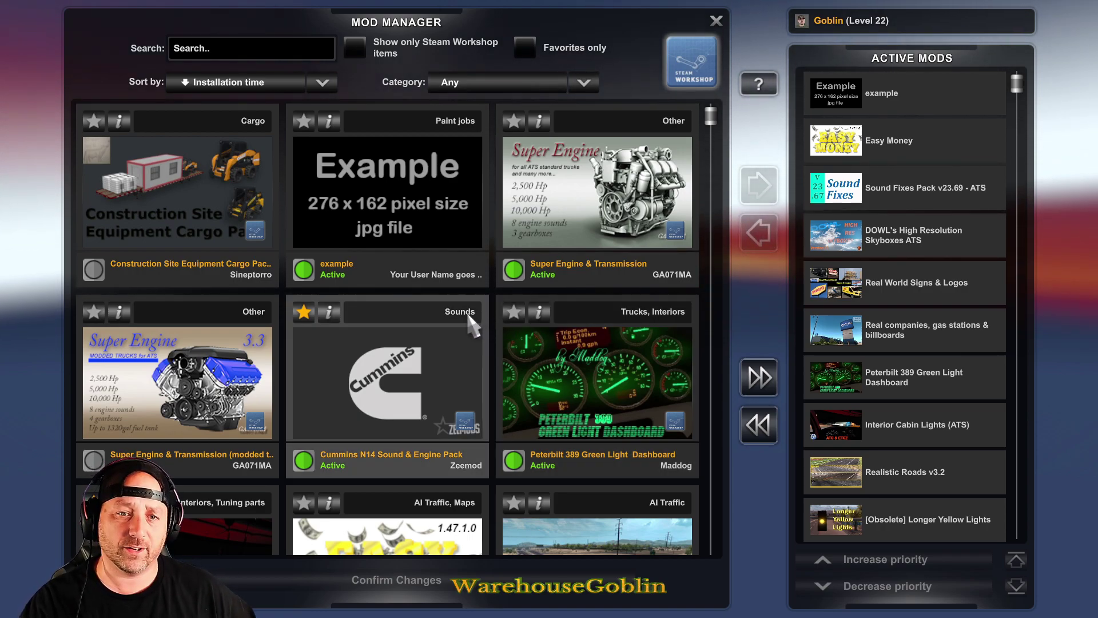
{"action": "left_click", "coordinate": [324, 83]}
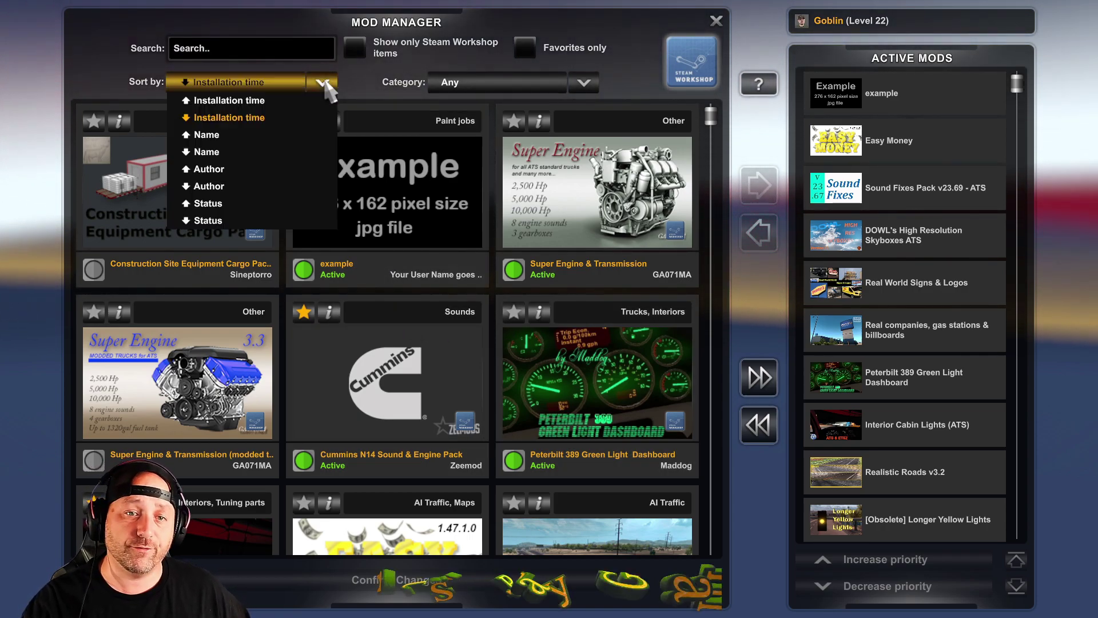
{"action": "left_click", "coordinate": [328, 85]}
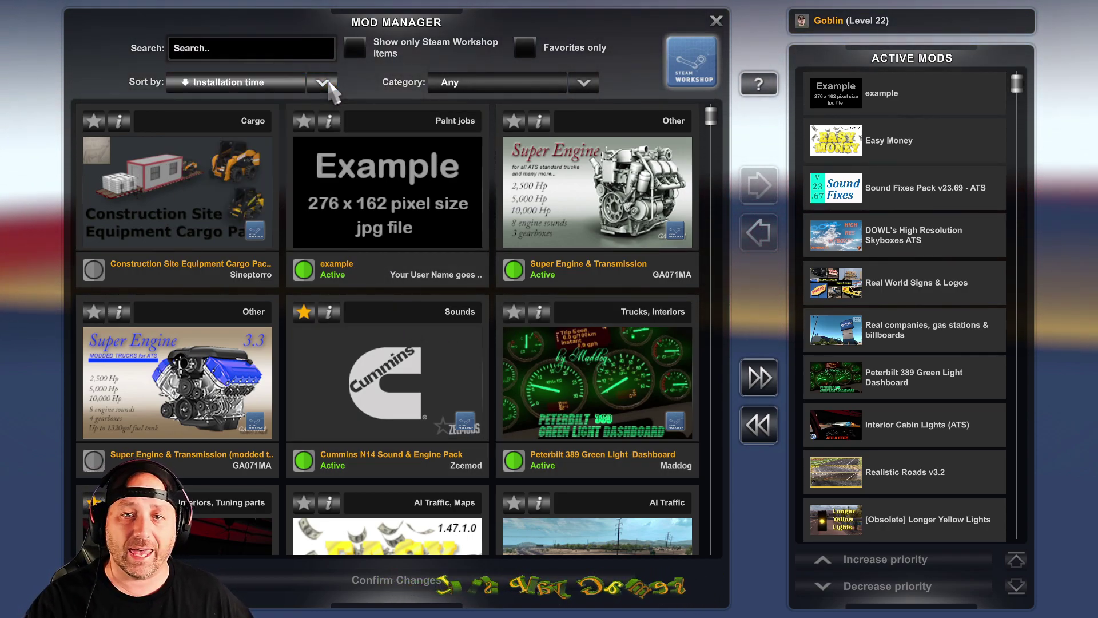
{"action": "left_click", "coordinate": [583, 84]}
{"action": "left_click", "coordinate": [591, 89]}
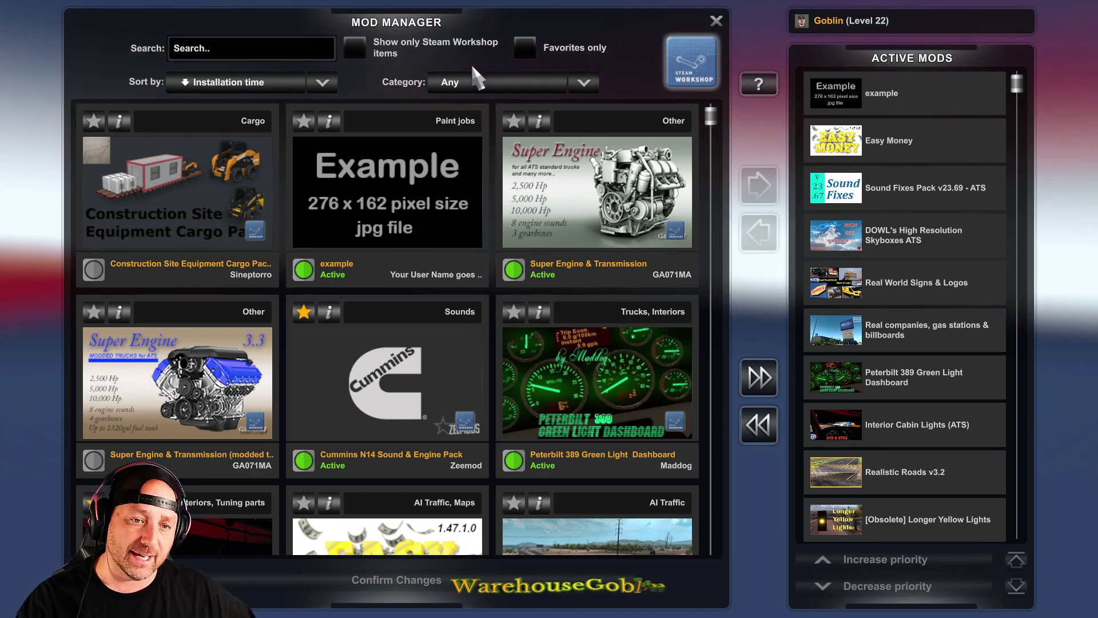
{"action": "left_click", "coordinate": [179, 187]}
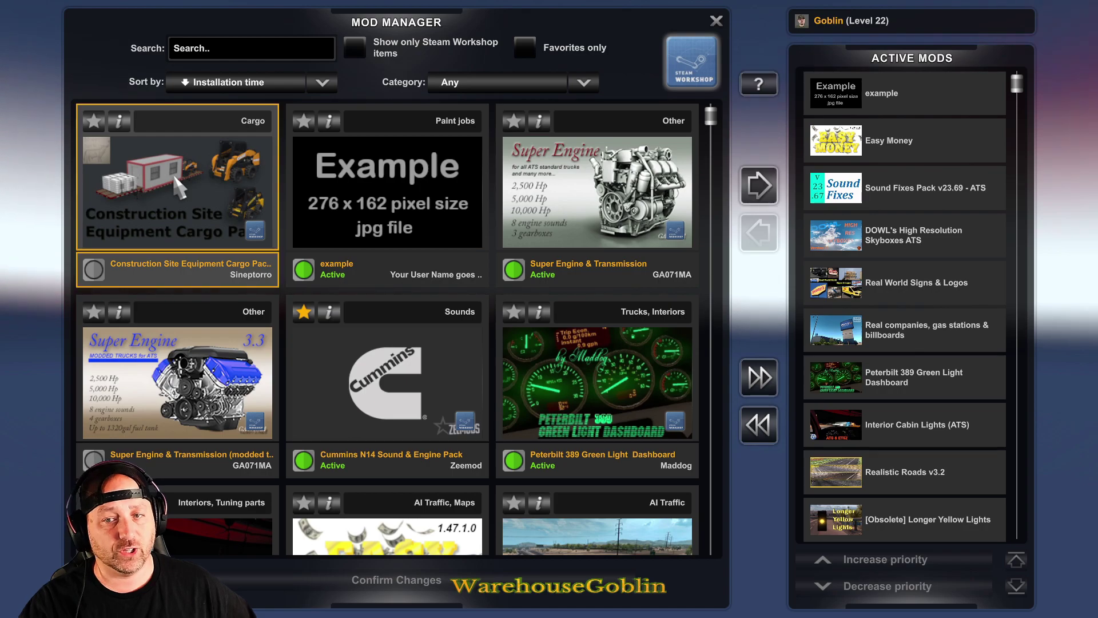
{"action": "left_click", "coordinate": [759, 186]}
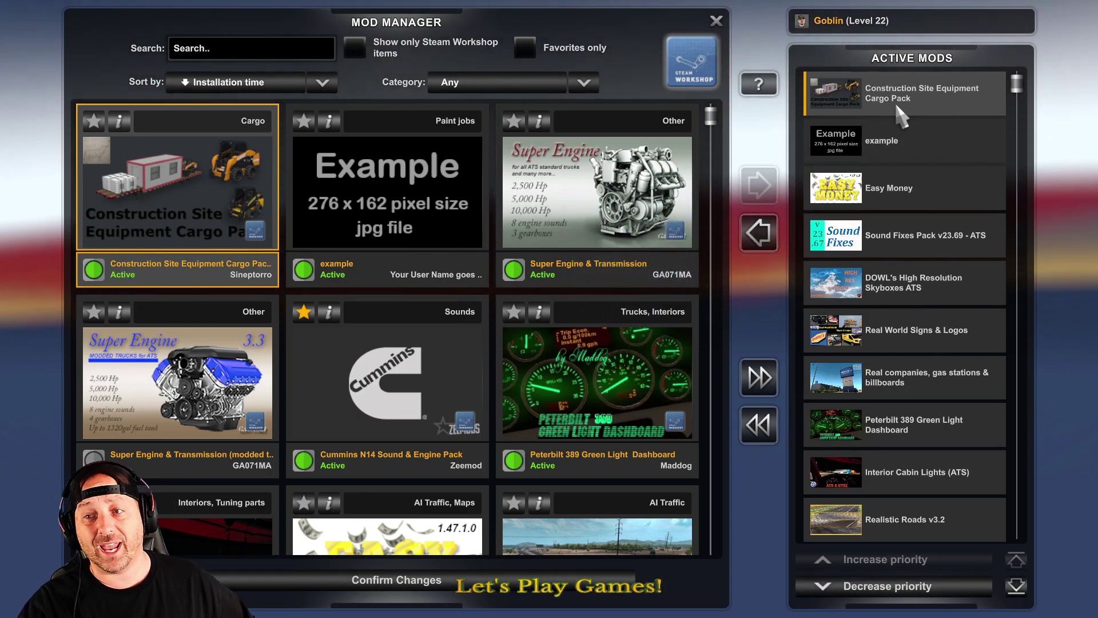
{"action": "left_click", "coordinate": [407, 589]}
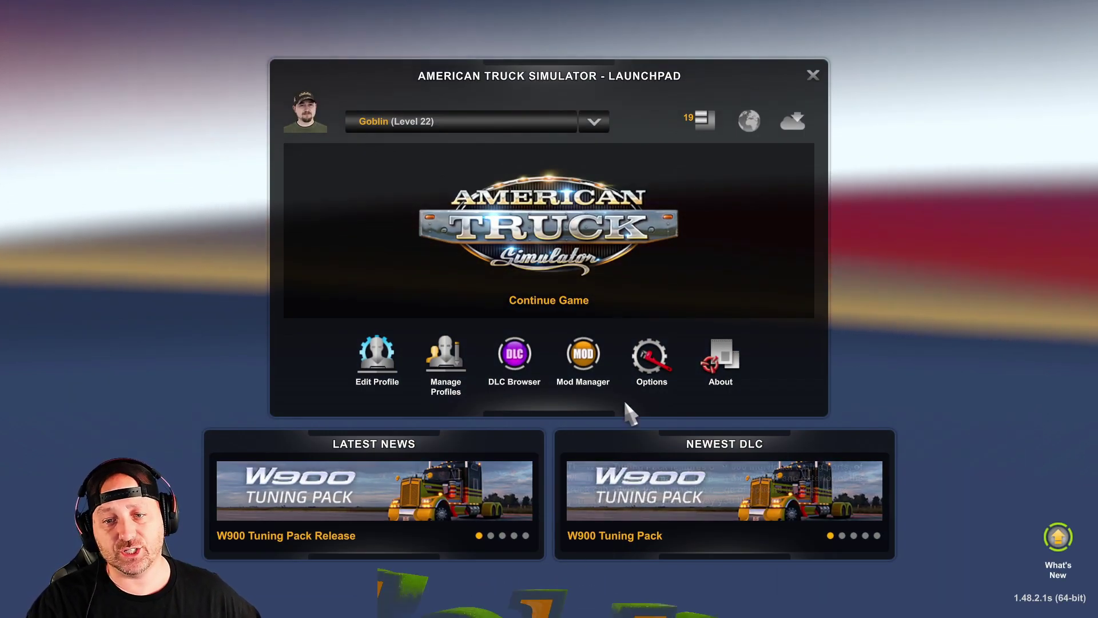
Continue the saved career into the truck garage, then bring up the Exit dialog.
{"action": "left_click", "coordinate": [543, 303]}
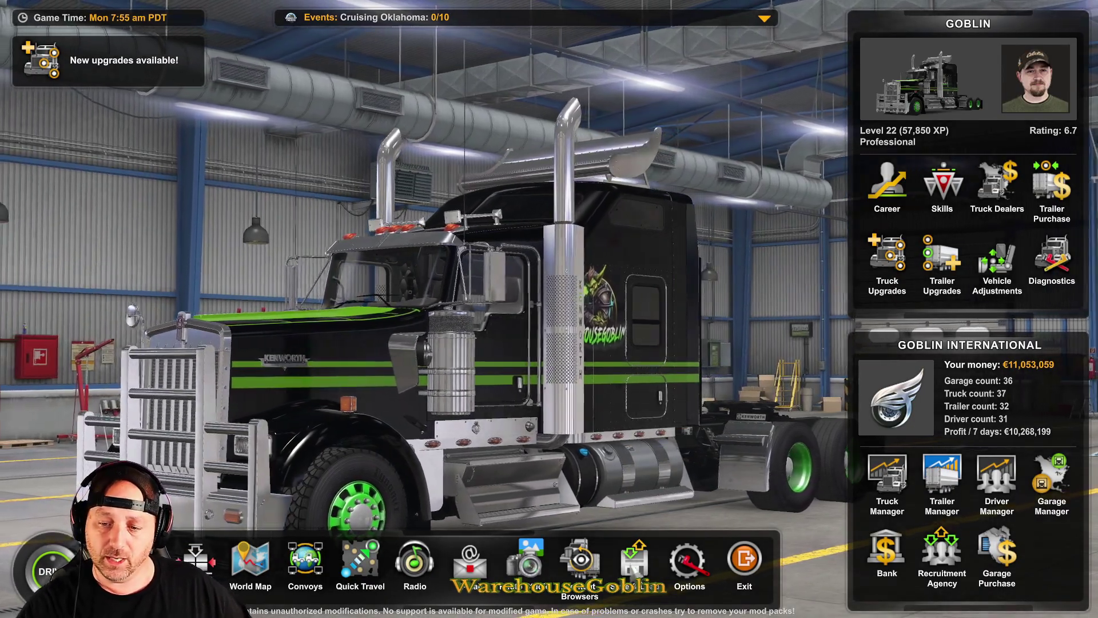
{"action": "left_click", "coordinate": [745, 566]}
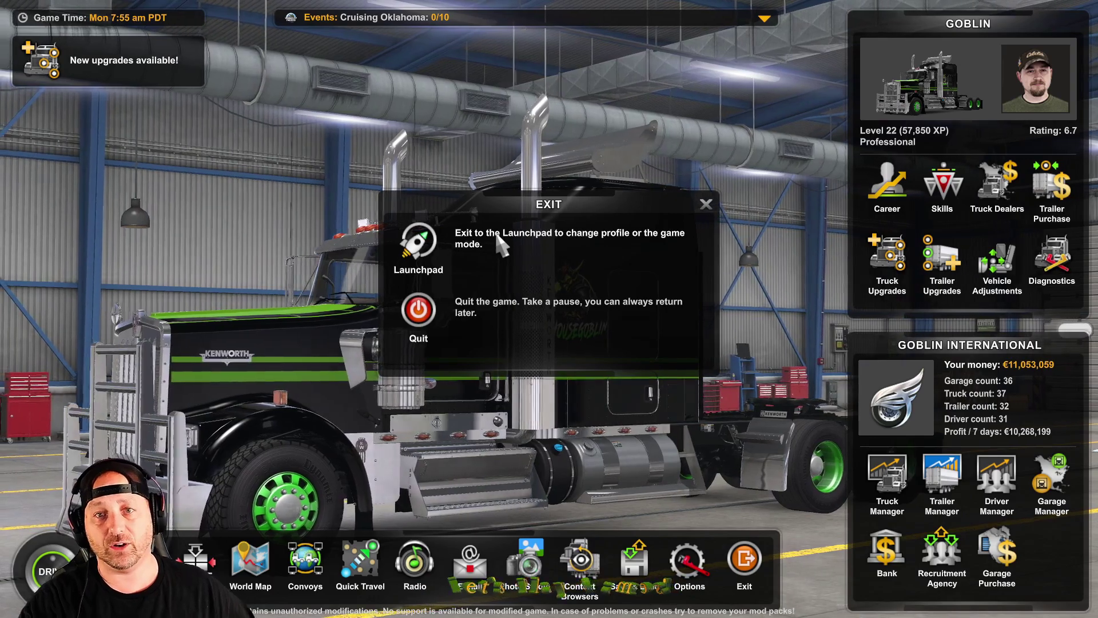
Choose to exit to the Launchpad and confirm leaving the current profile.
{"action": "key", "text": "Escape"}
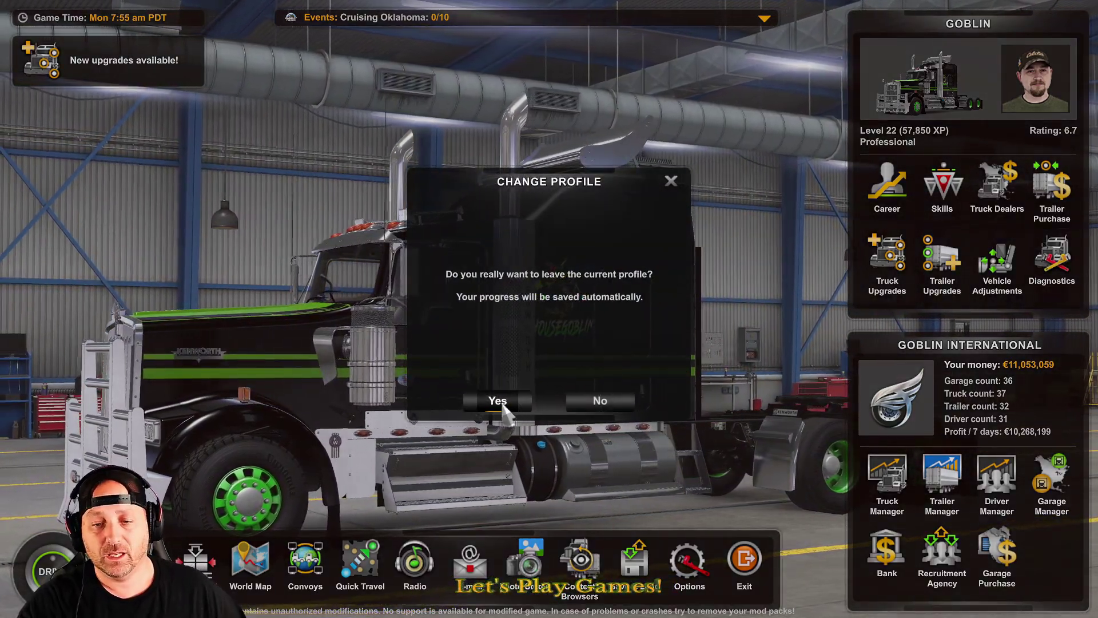
{"action": "left_click", "coordinate": [503, 403]}
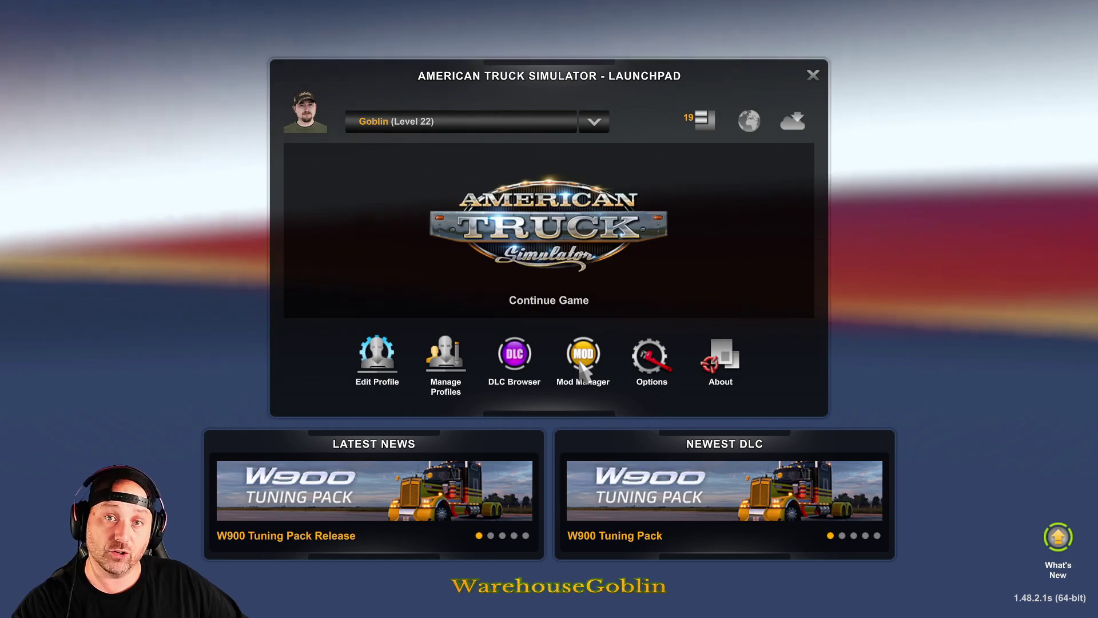
Reopen the Mod Manager from the Launchpad to check the cargo pack is still active.
{"action": "left_click", "coordinate": [579, 361]}
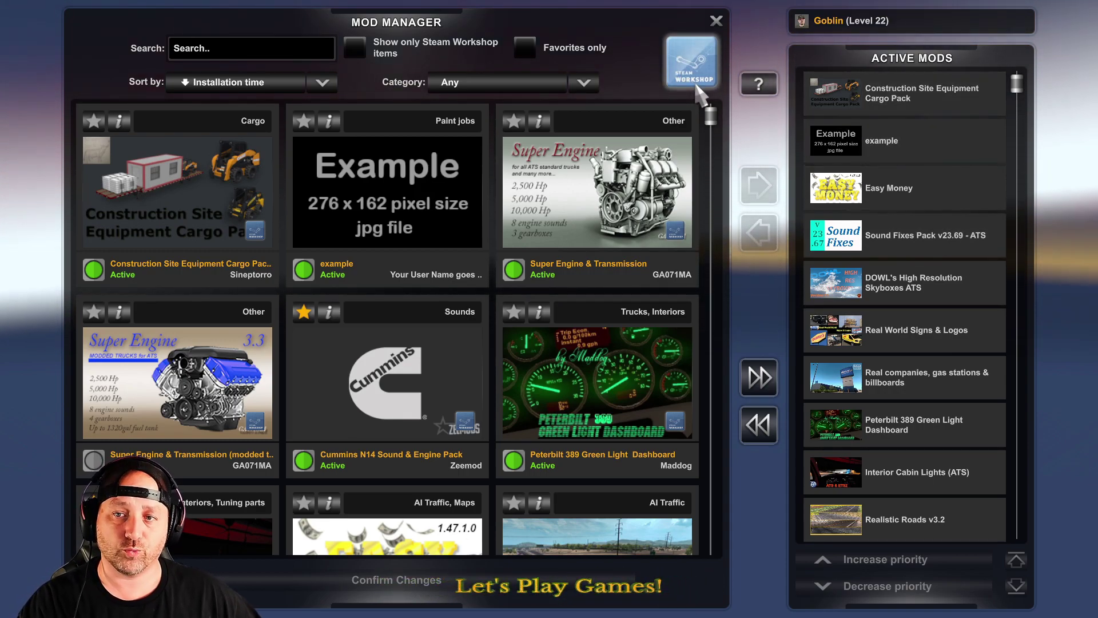
{"action": "left_click", "coordinate": [689, 64]}
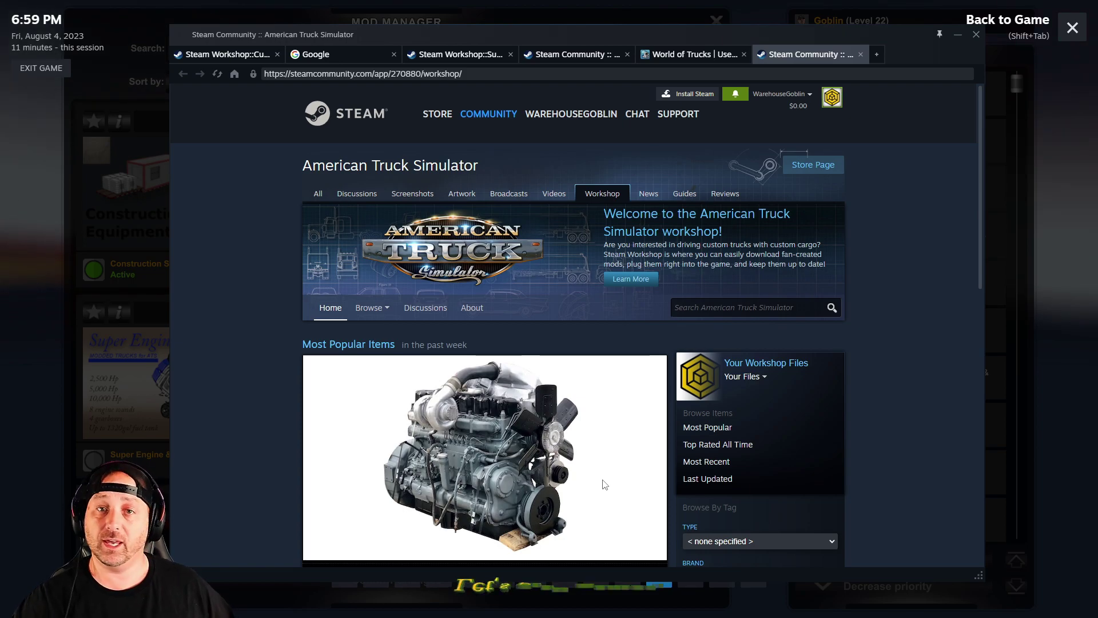
{"action": "left_click", "coordinate": [860, 55]}
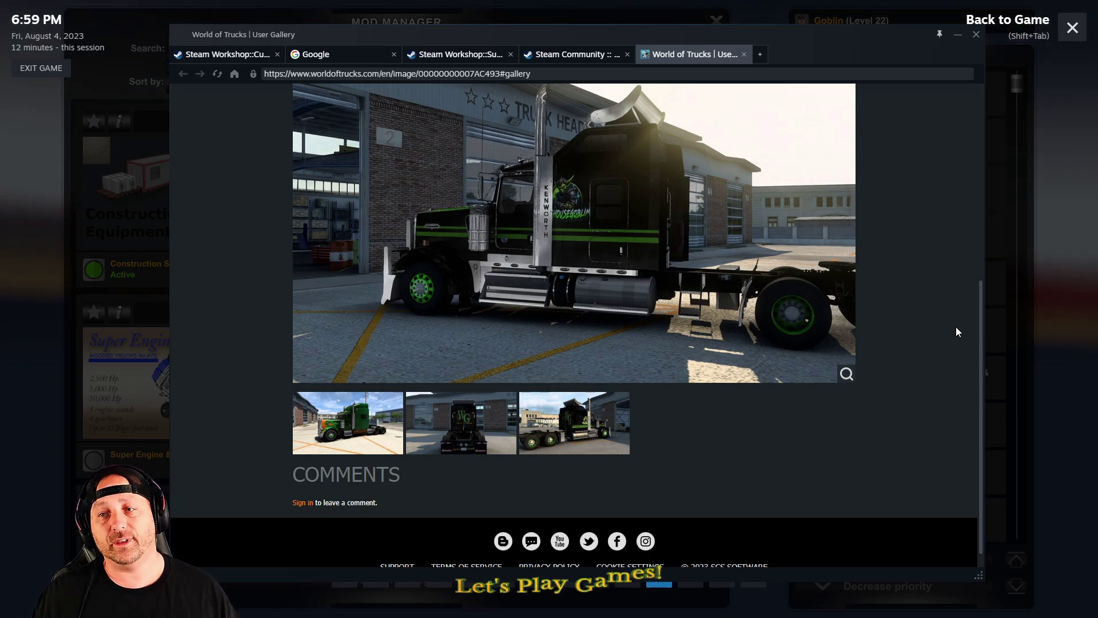
{"action": "left_click", "coordinate": [1081, 29]}
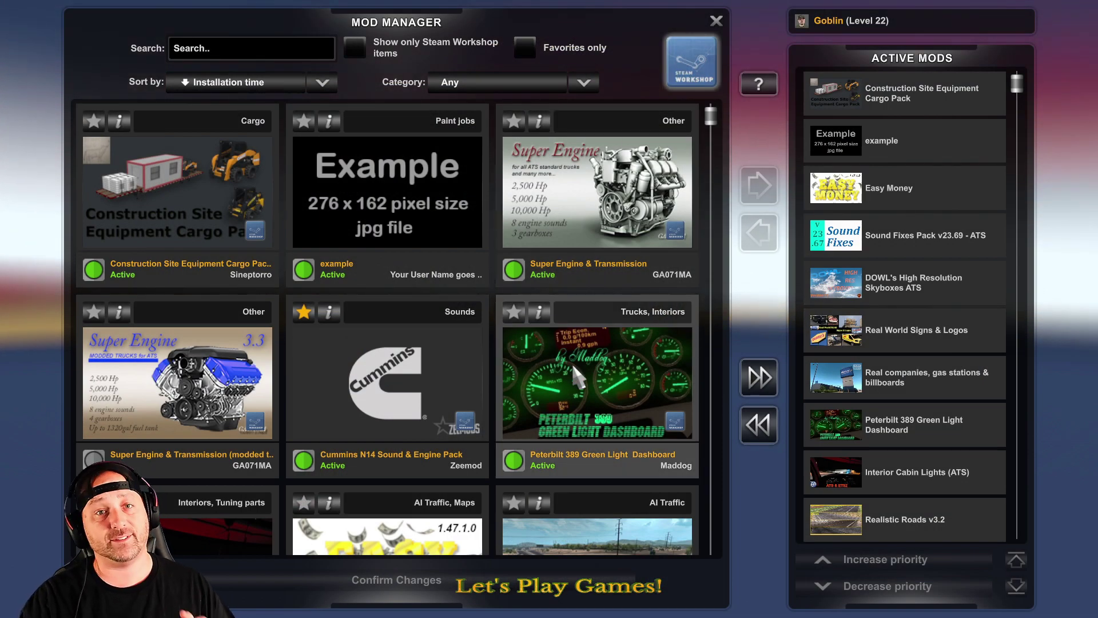